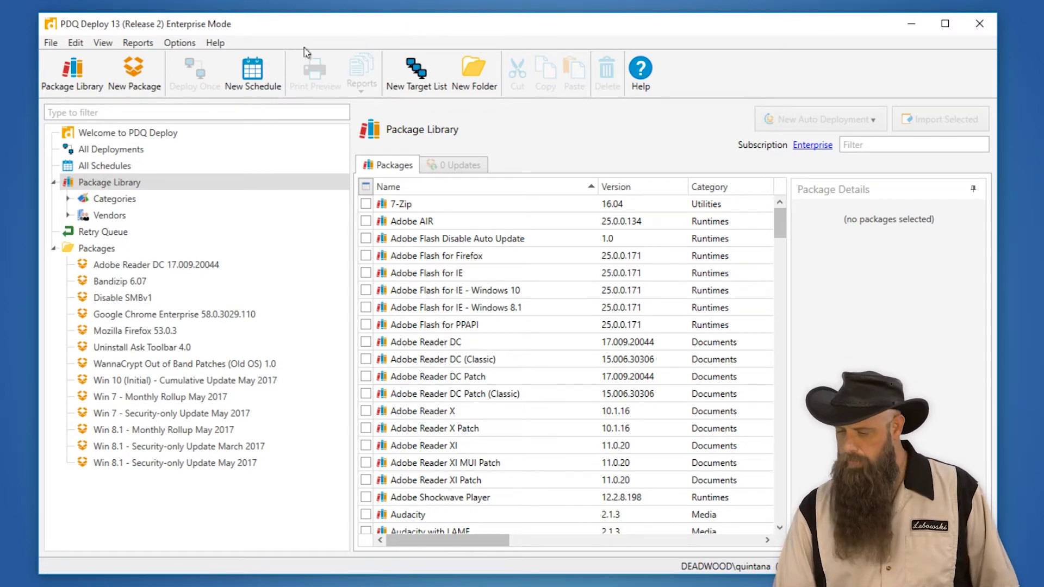
Switch the console to Central Server's Server Mode on TCP port 6336, listening on all IP addresses, and enter the background service user's password.
left_click(178, 43)
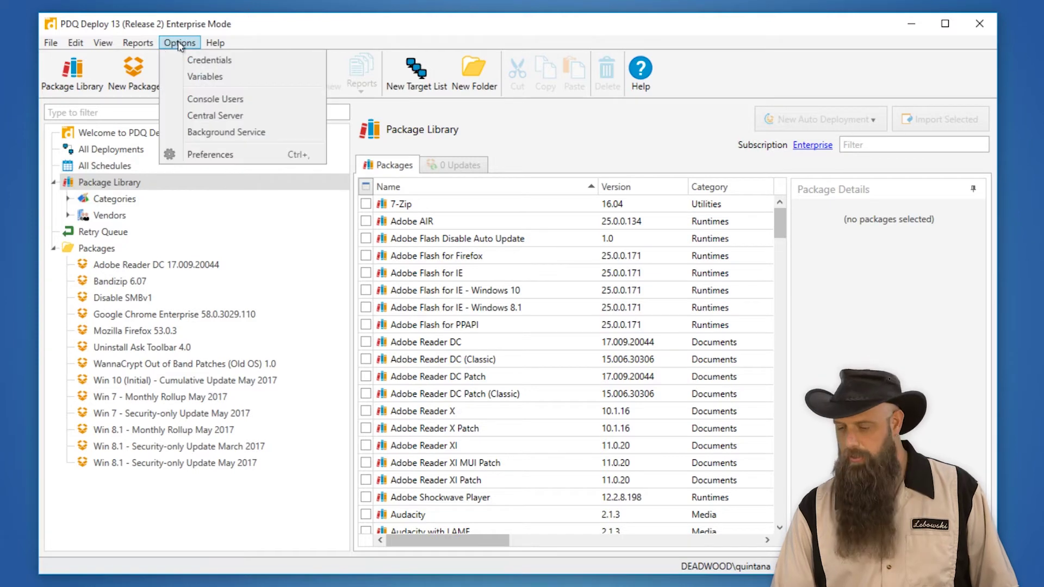
left_click(231, 118)
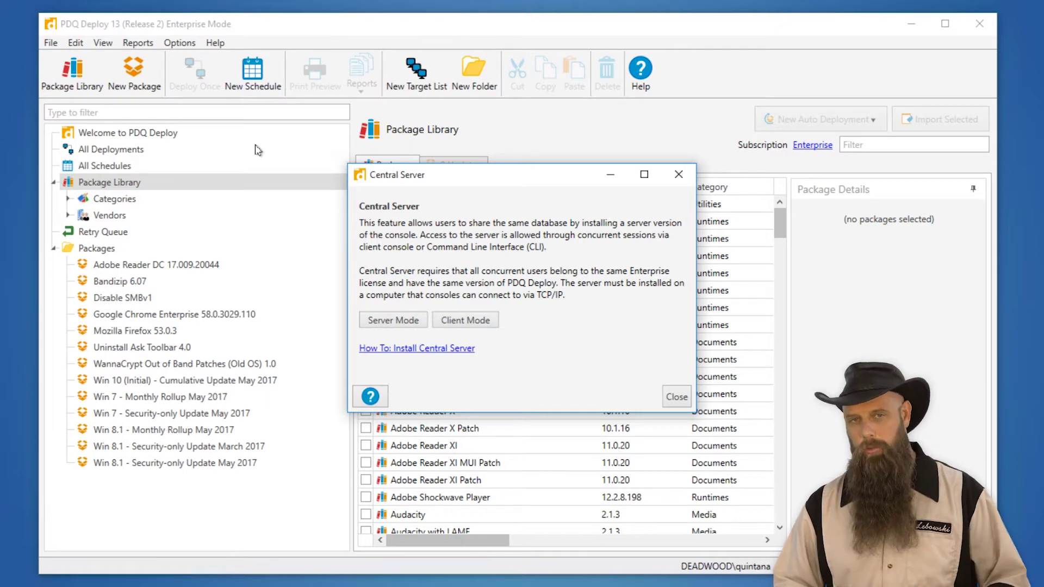
left_click(392, 321)
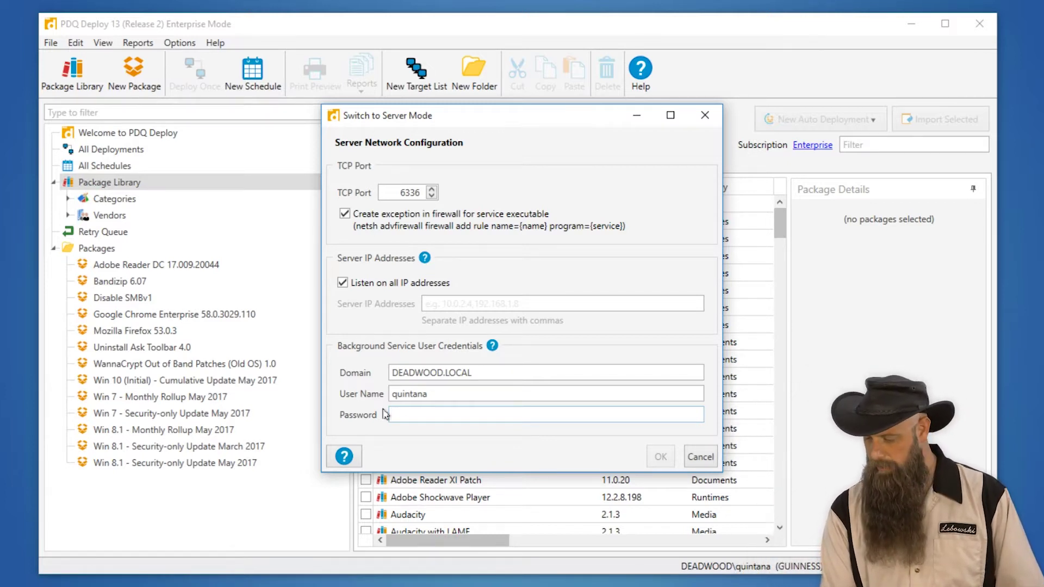
type("••")
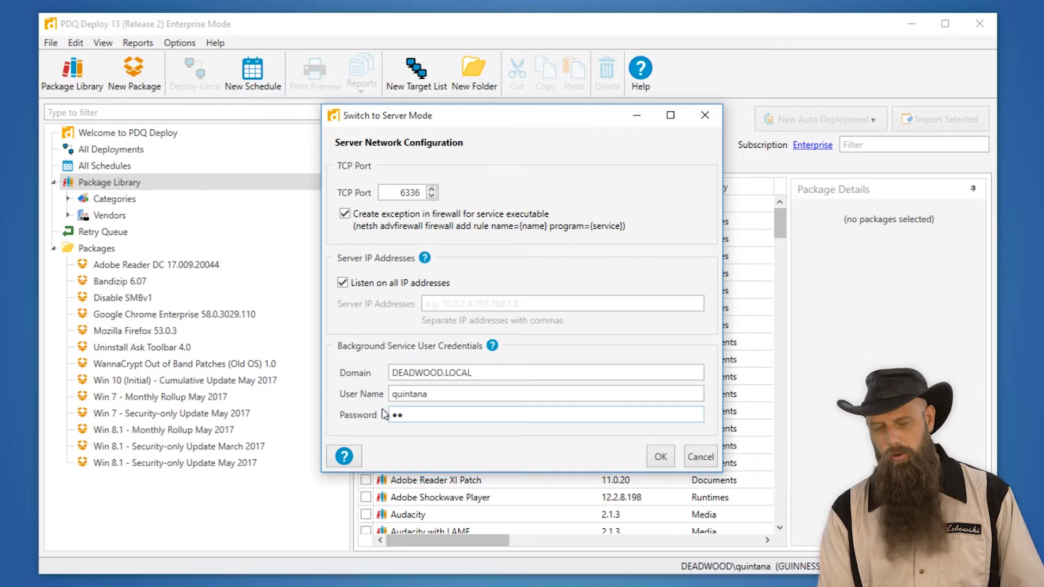
type("••••••••")
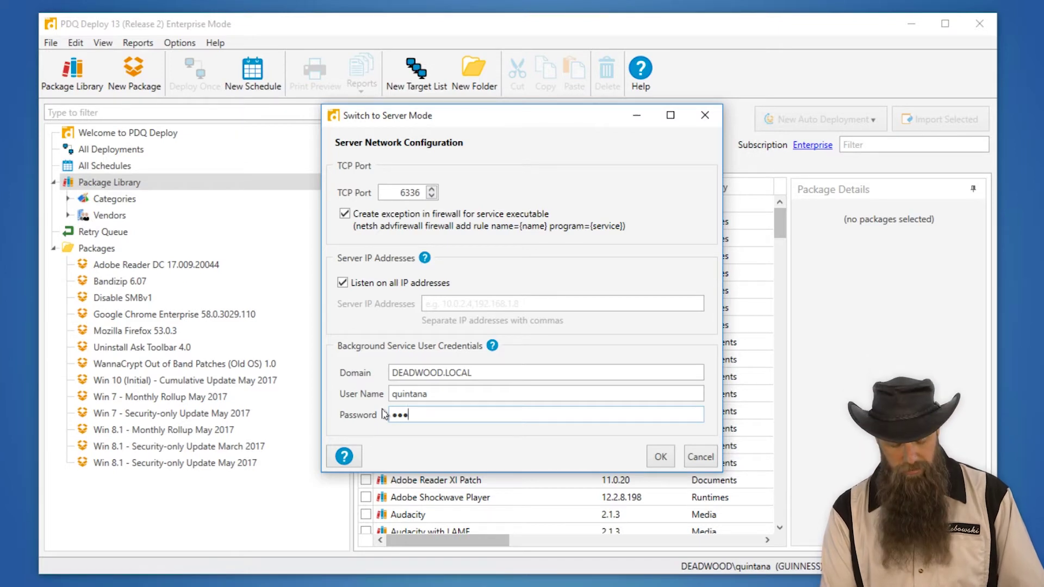
type("••••••")
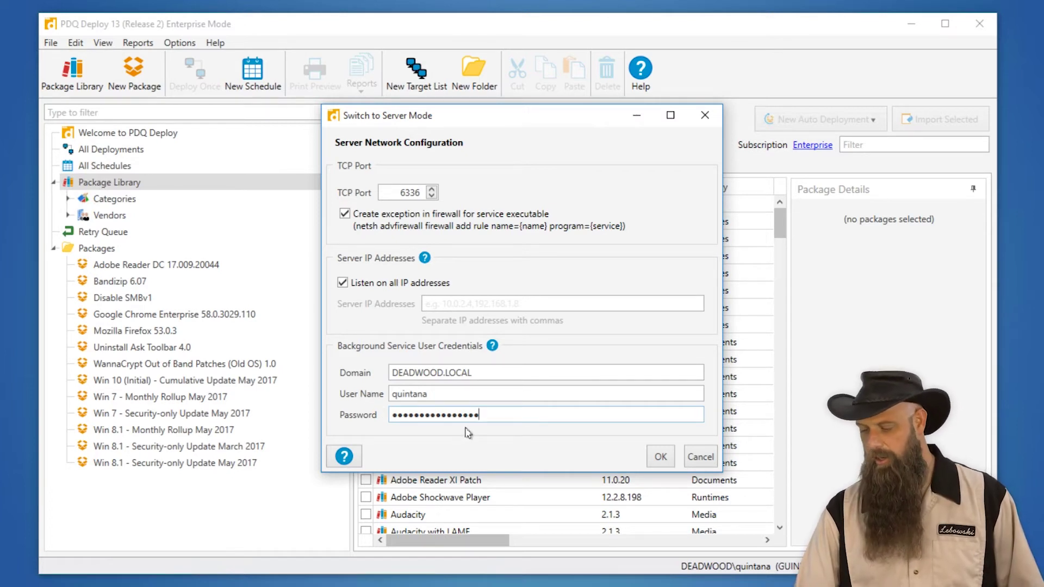
left_click(660, 458)
left_click(496, 324)
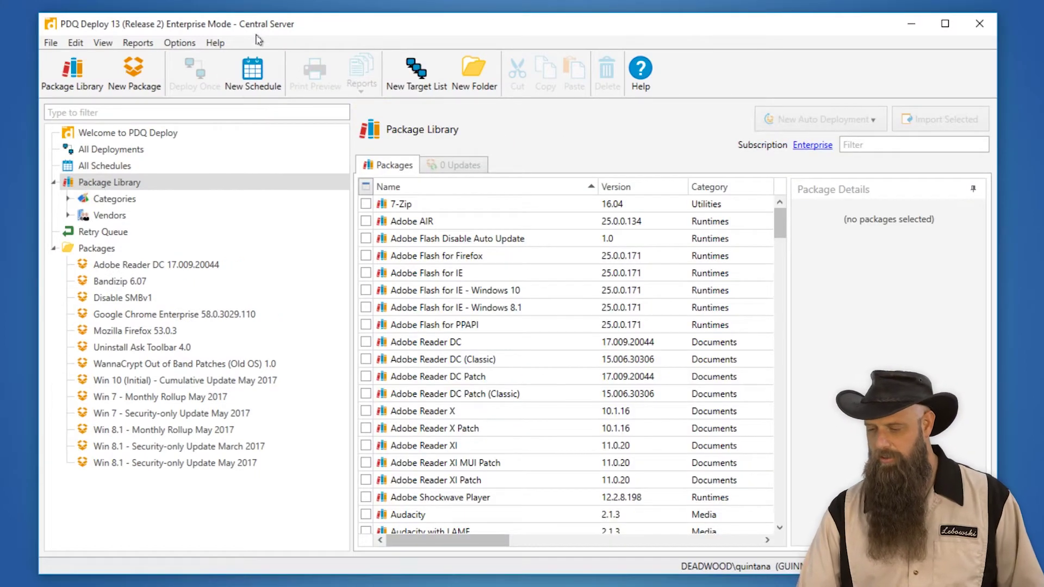
Review the Central Server settings for the server mode, listening IP addresses and TCP port.
left_click(180, 42)
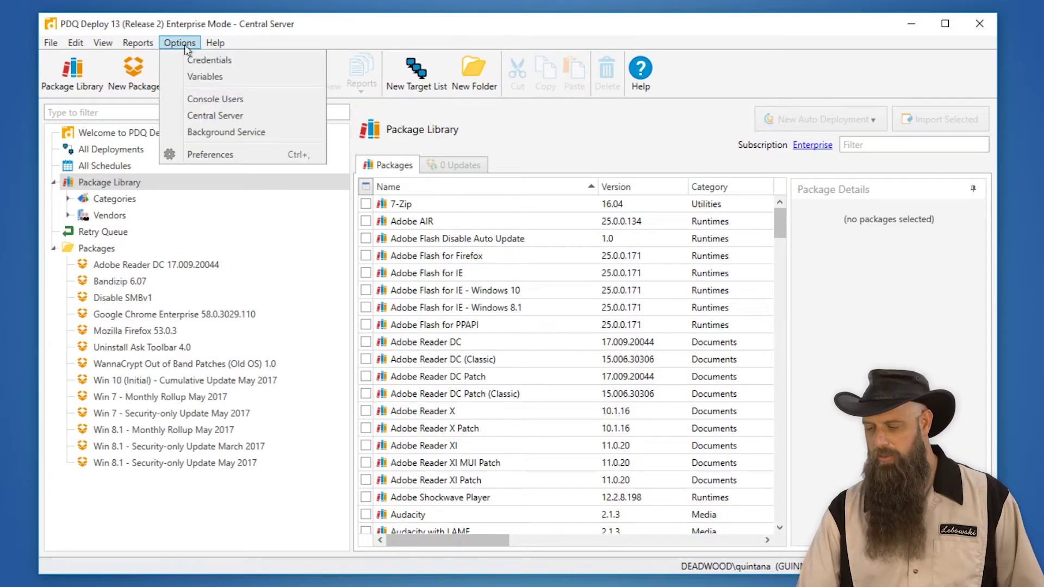
left_click(221, 117)
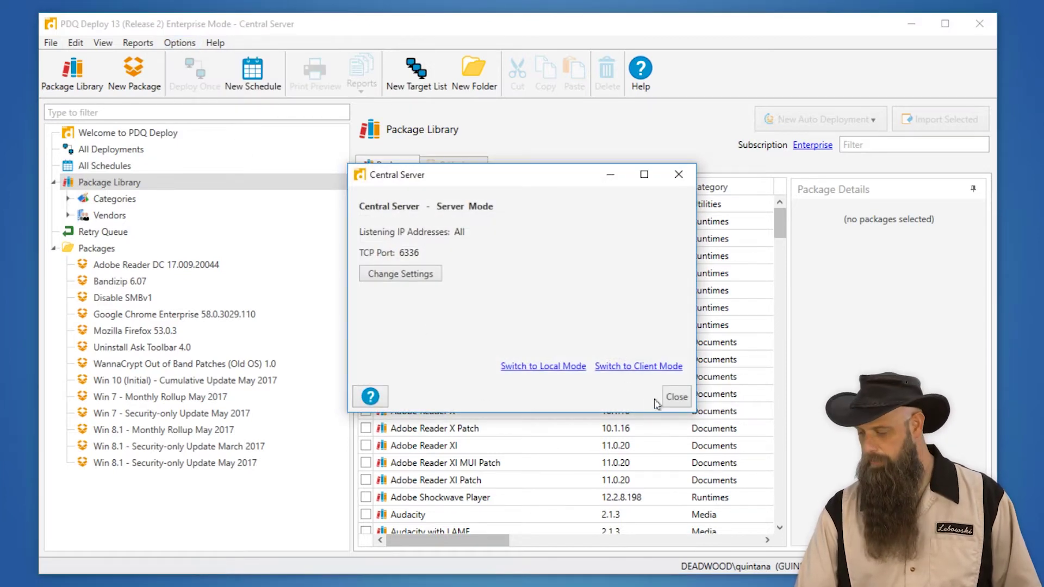
left_click(674, 397)
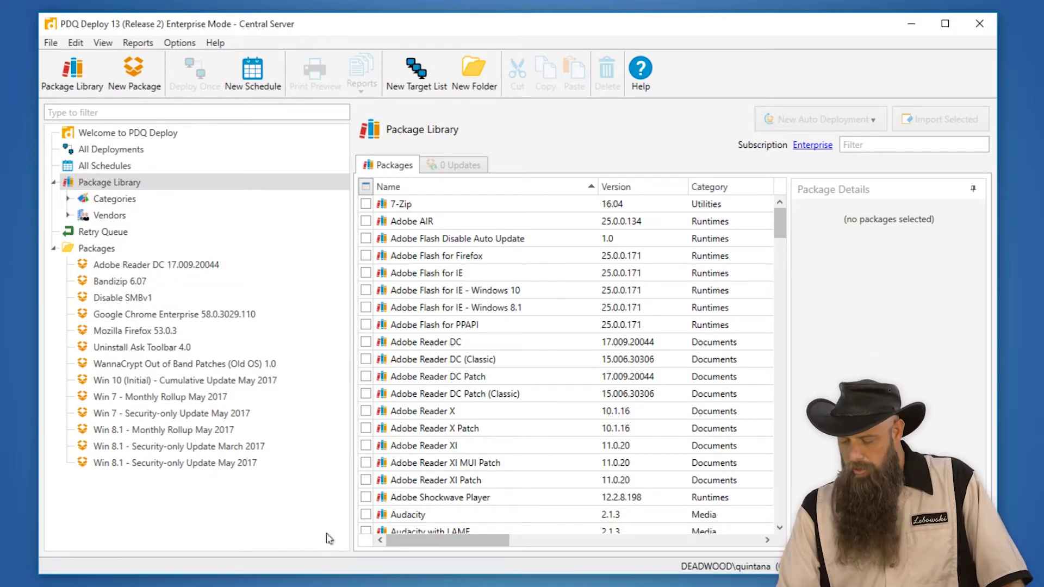
In the Heineken remote desktop session, switch PDQ Deploy to Client Mode using server guinness.deadwood.local and TCP port 6336.
key("alt+Tab")
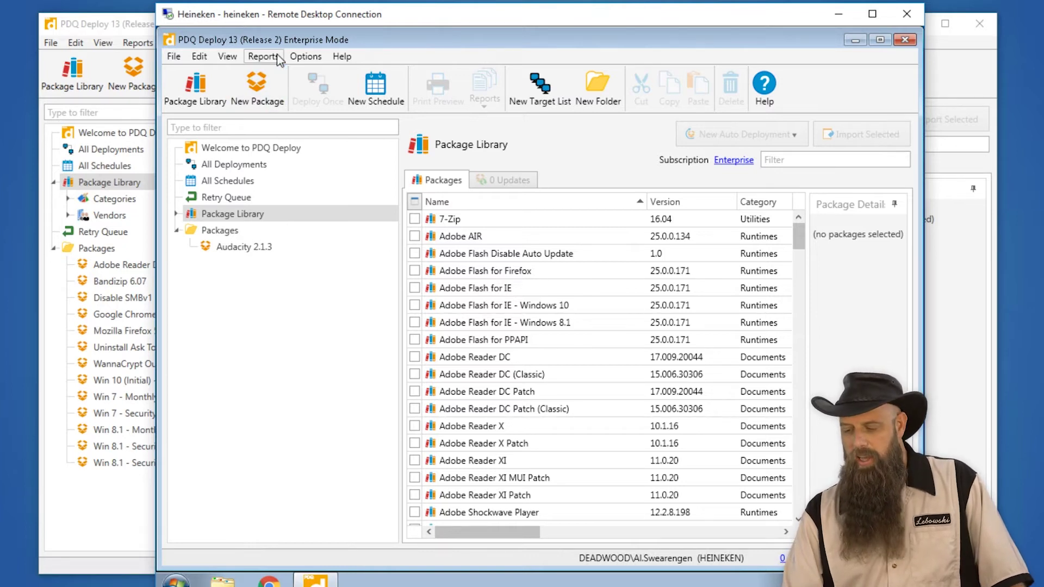
left_click(306, 58)
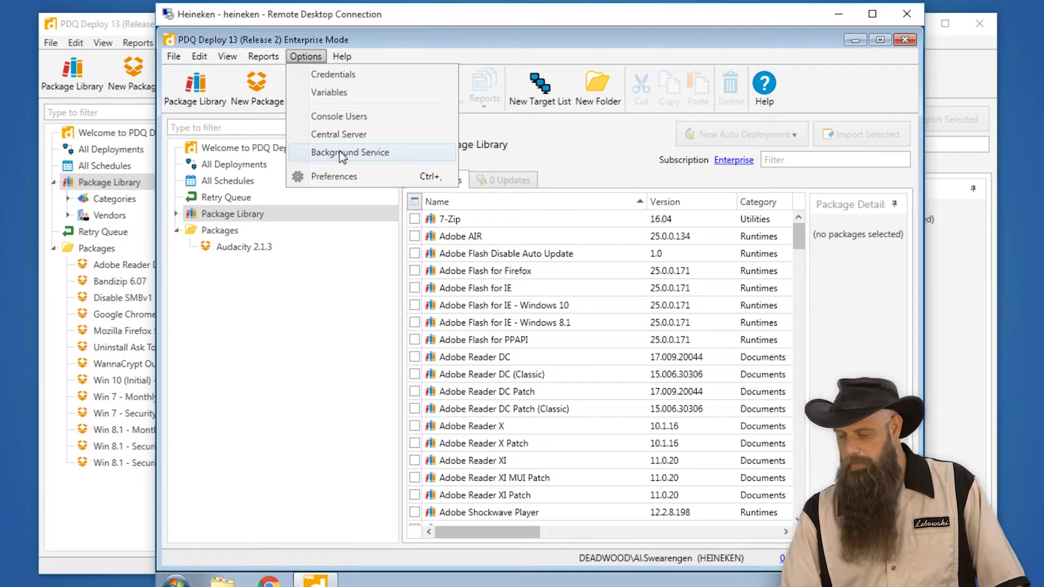
left_click(343, 135)
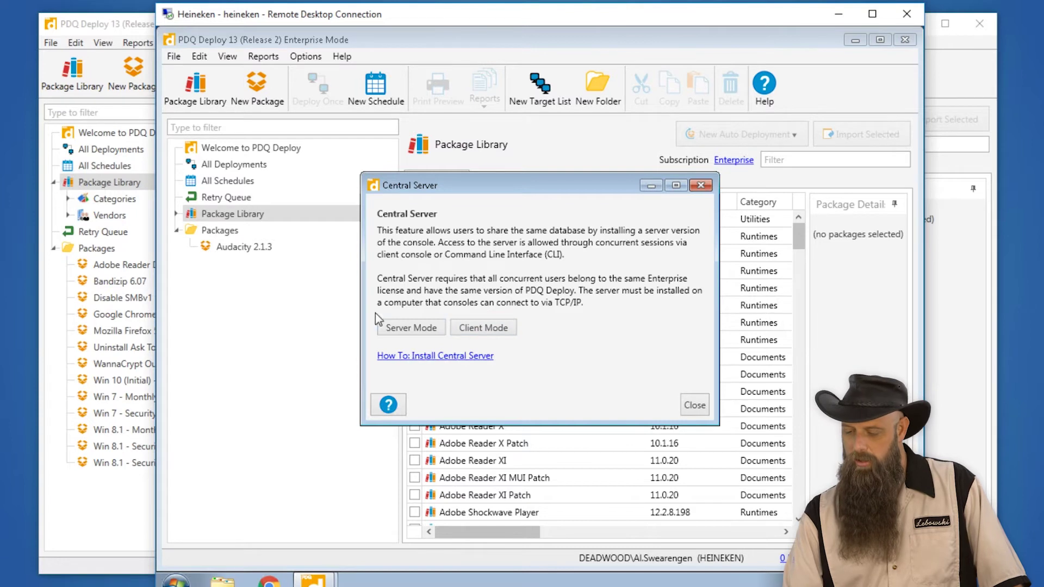
left_click(498, 328)
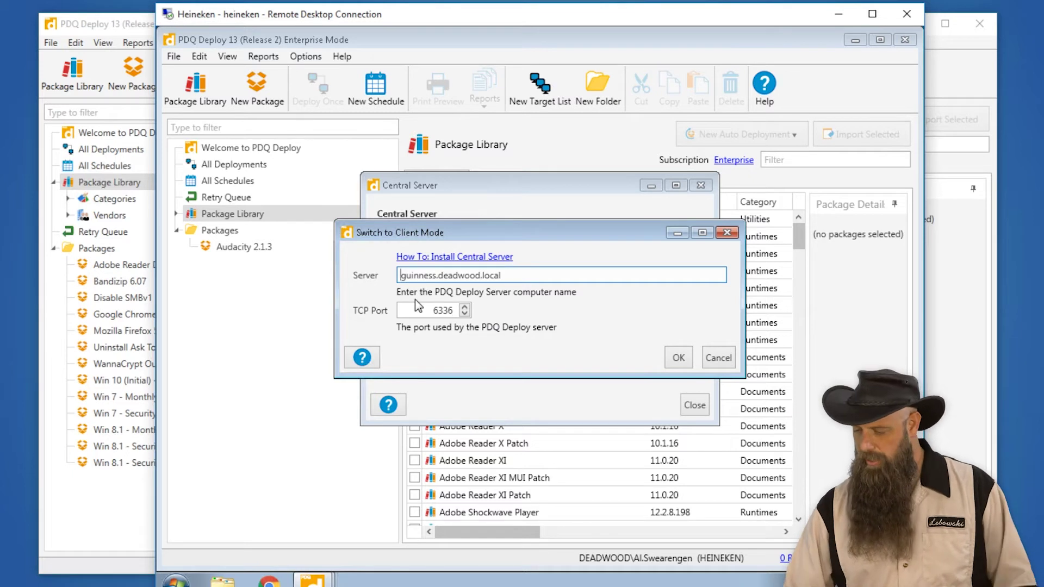
left_click(679, 358)
left_click(511, 329)
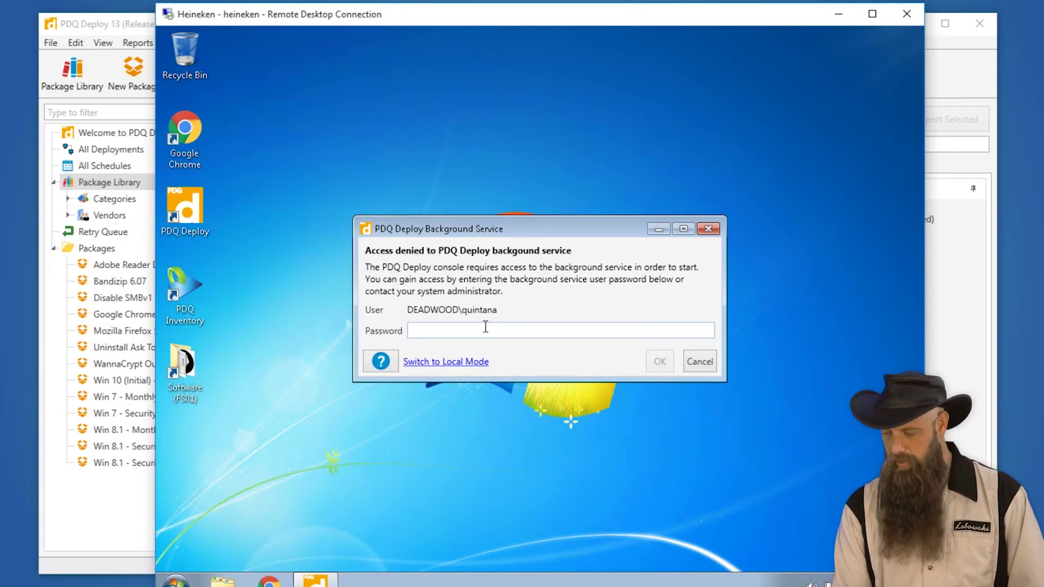
Enter the background service user's password to give the client console access to the background service.
type("••")
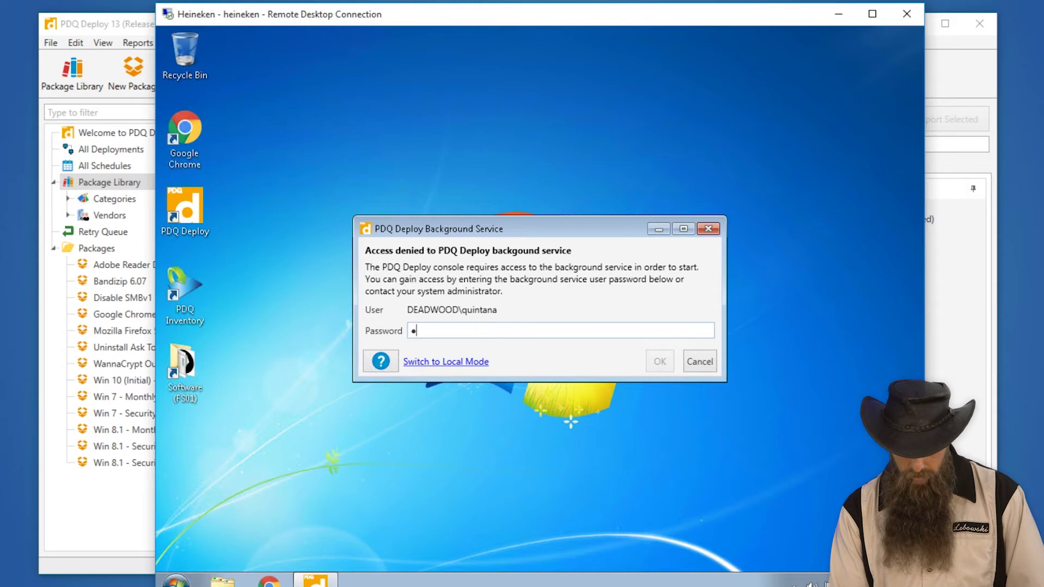
type("•••••••")
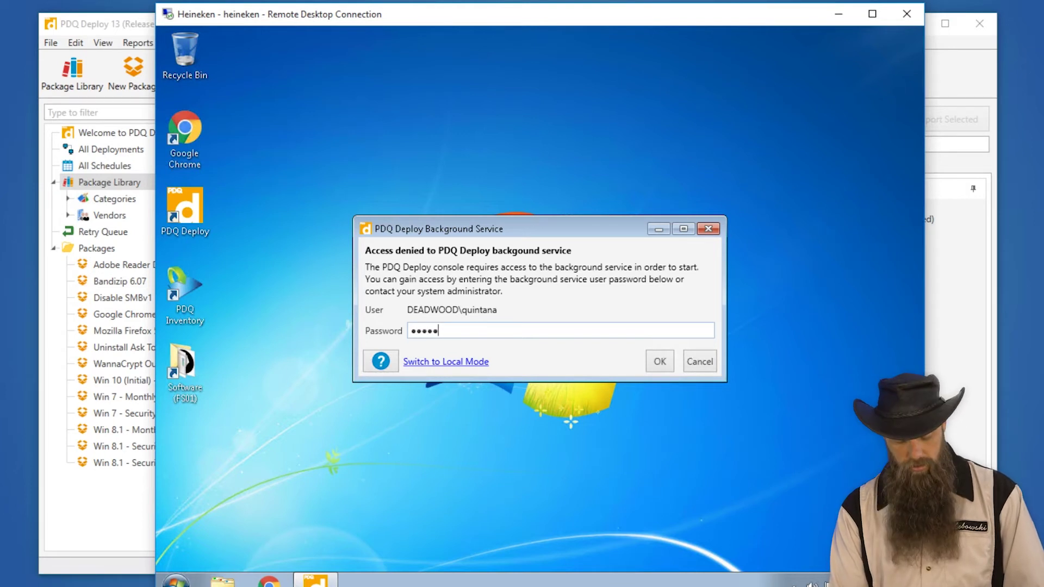
type("•••••••")
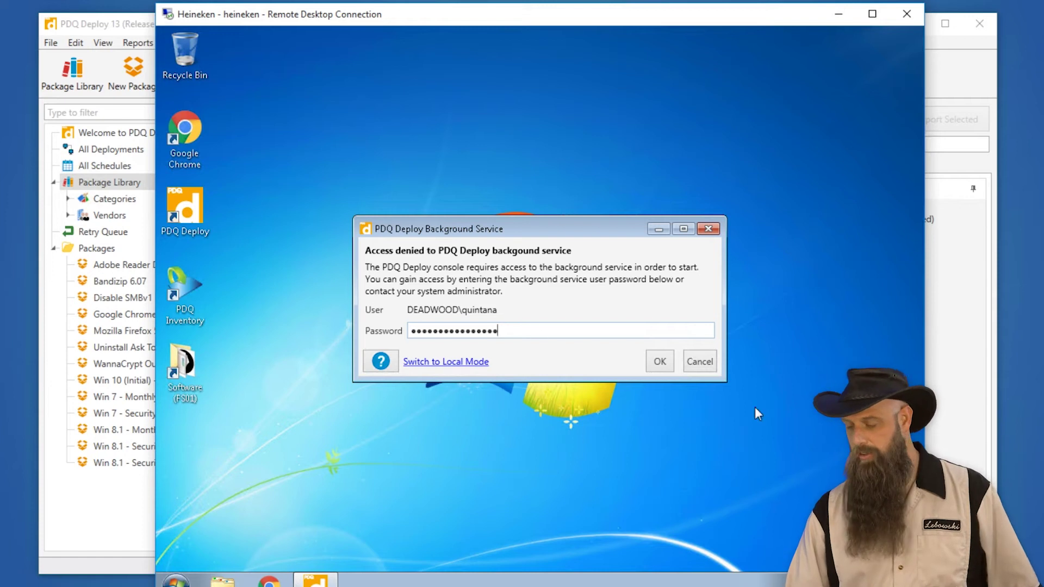
left_click(659, 362)
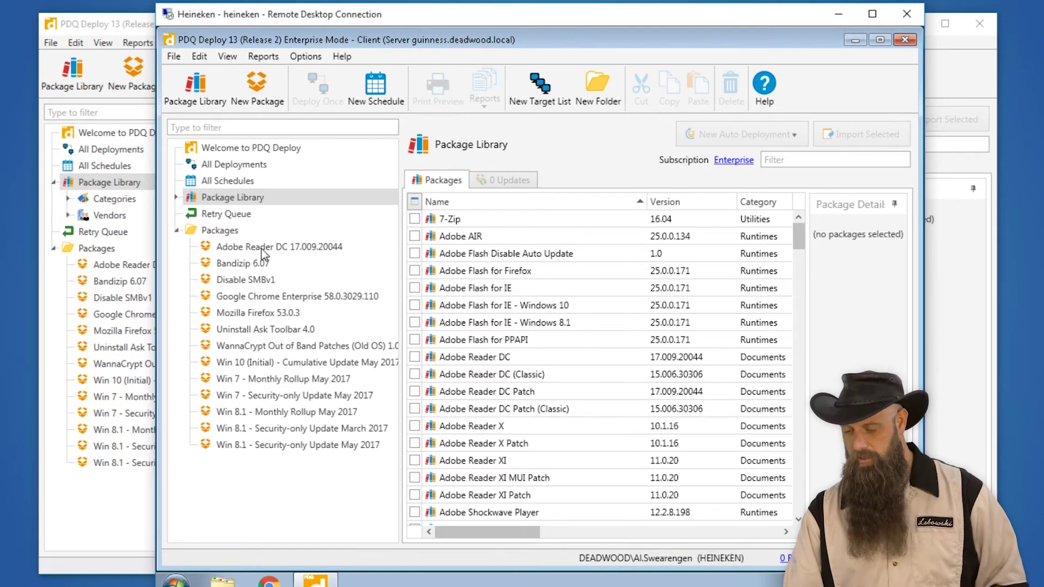
Deploy the Bandizip 6.07 package once to the target computer d7x86-sha-lab.
left_click(253, 262)
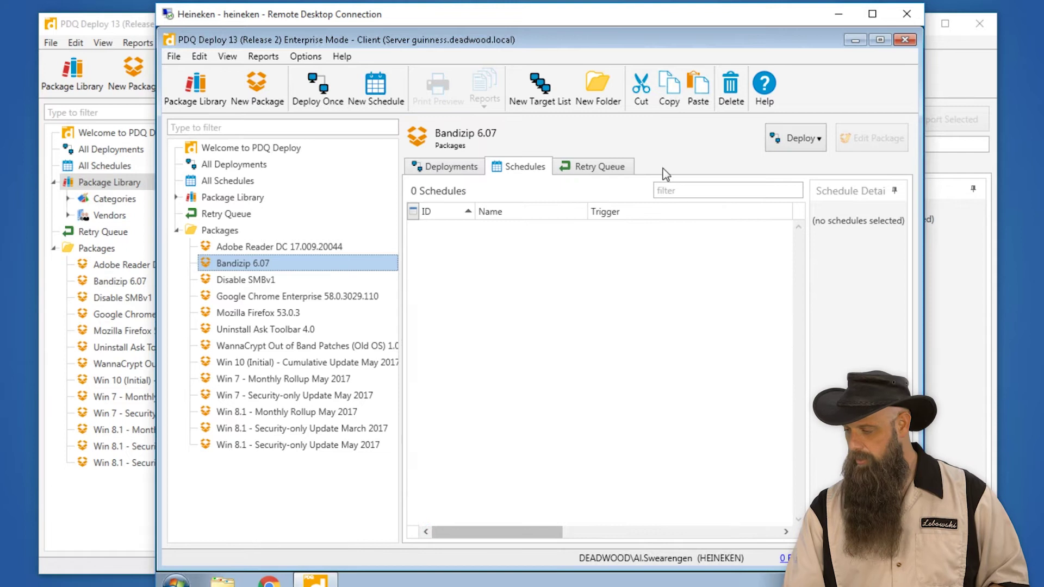
key("ctrl+d")
type("d7x8")
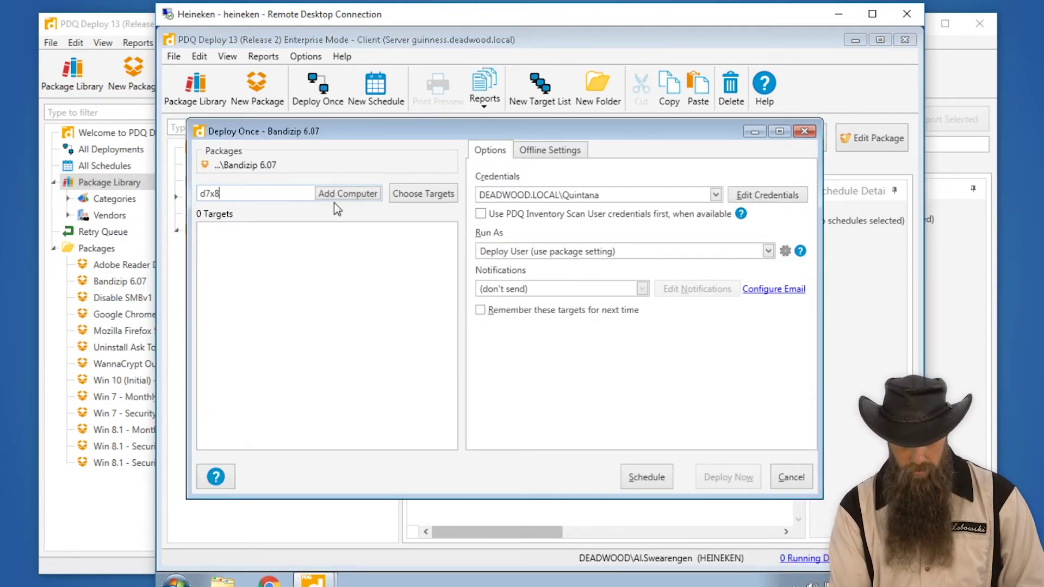
type("6-sha-lab")
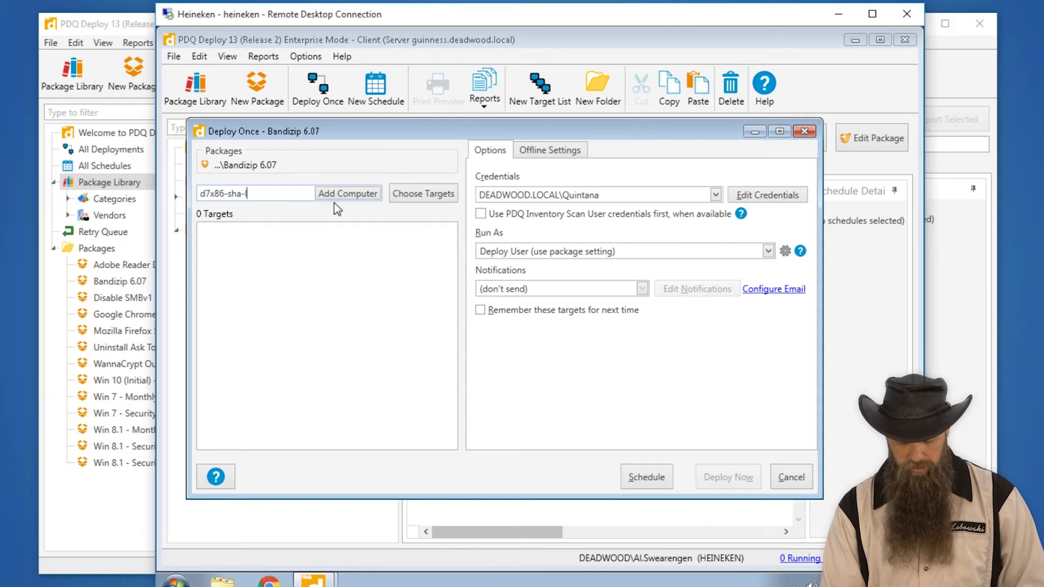
left_click(357, 194)
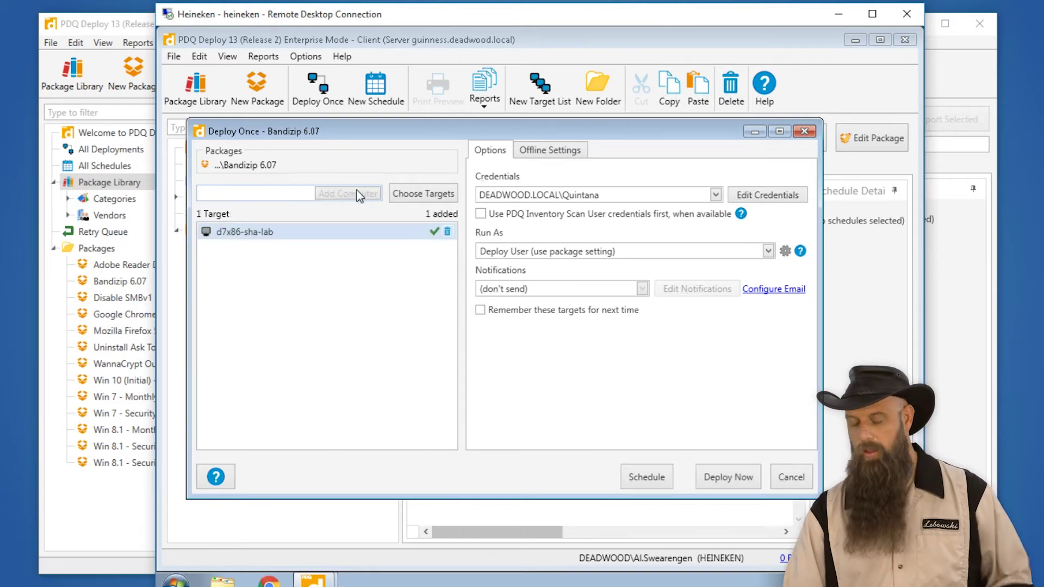
left_click(726, 479)
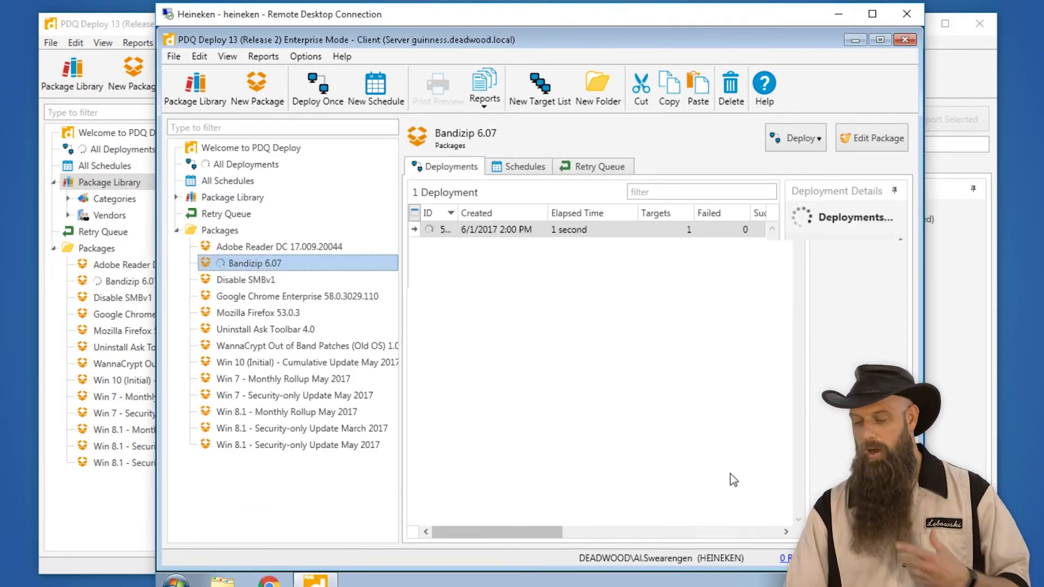
Return to the Central Server console and check the Bandizip 6.07 deployment's progress and its deployment console.
left_click(839, 13)
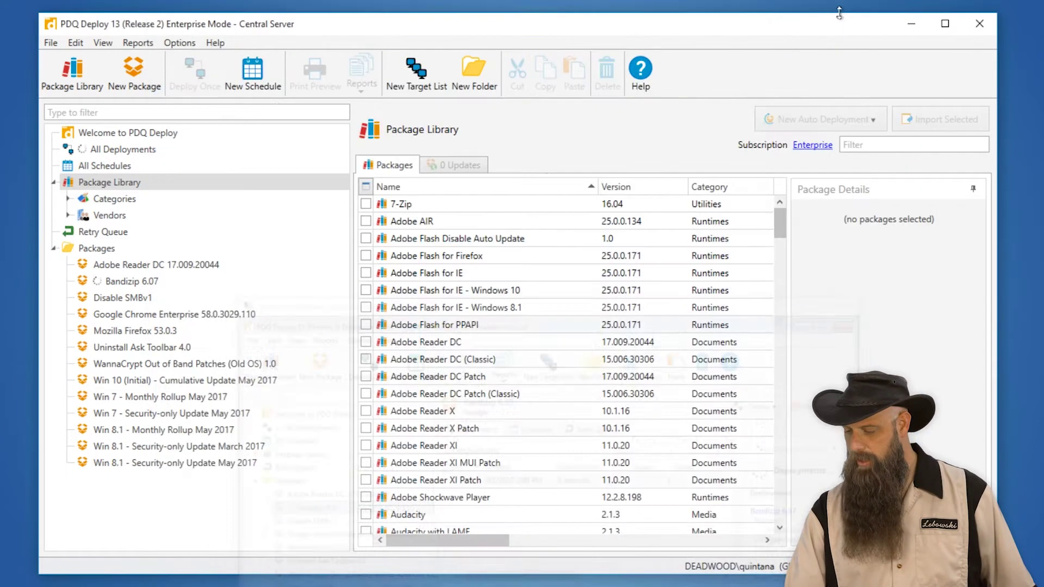
left_click(126, 281)
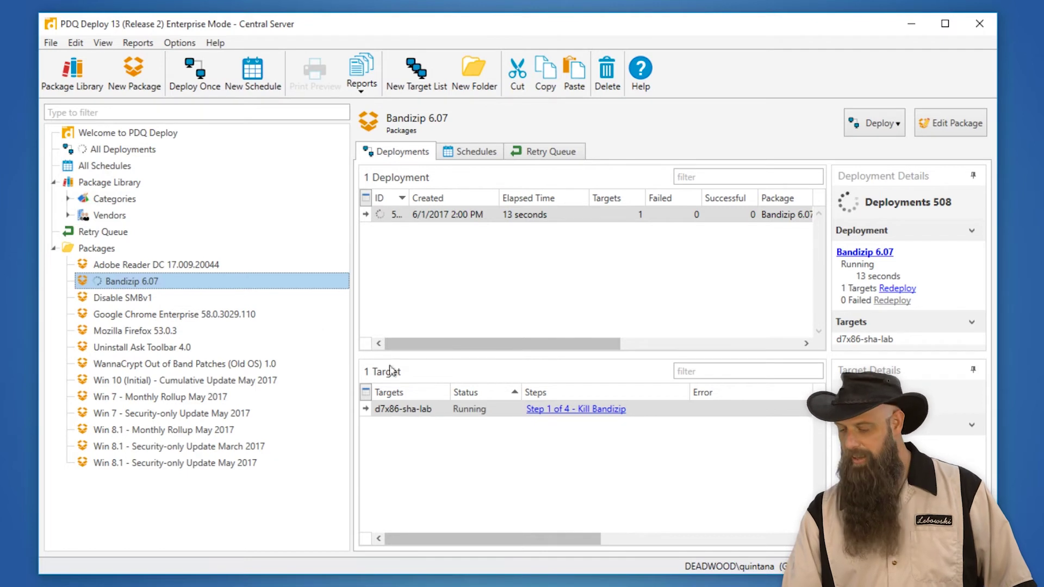
left_click_drag(613, 345, 688, 345)
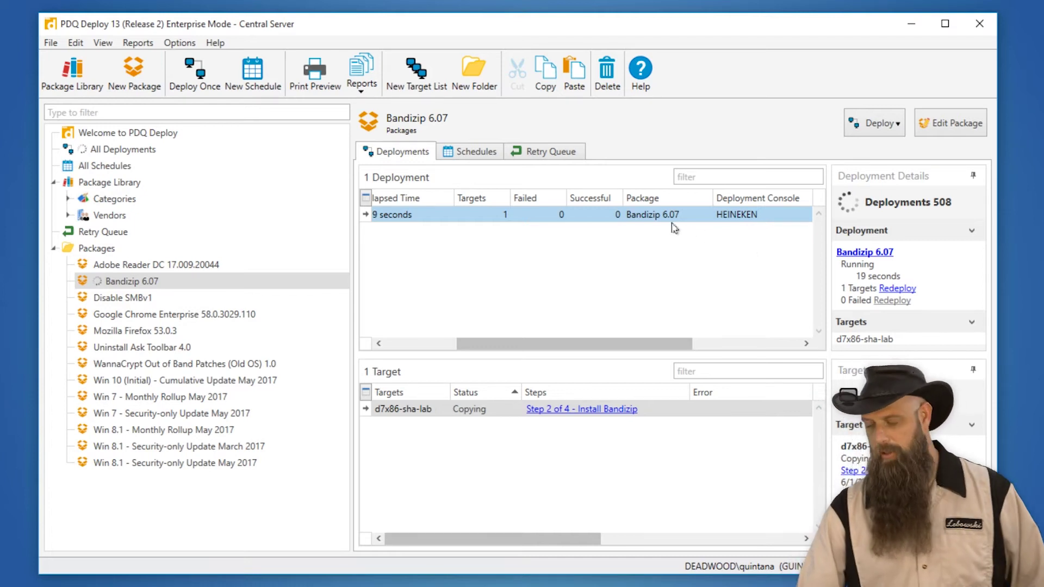
left_click_drag(595, 344, 439, 358)
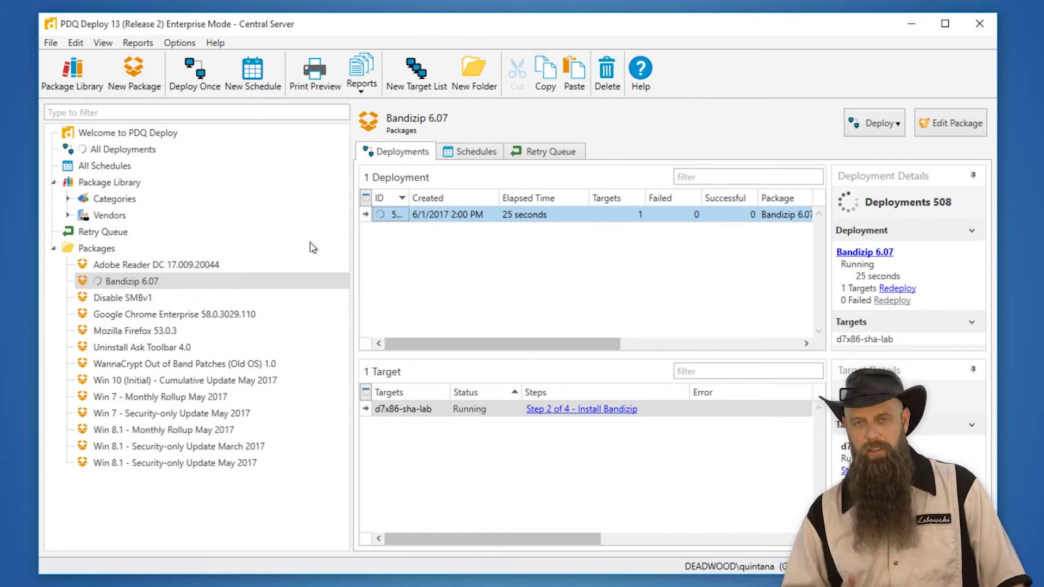
Add a DEADWOOD.LOCAL console user, entering the user's name and the background service user's password, and close the Console Users list.
left_click(181, 43)
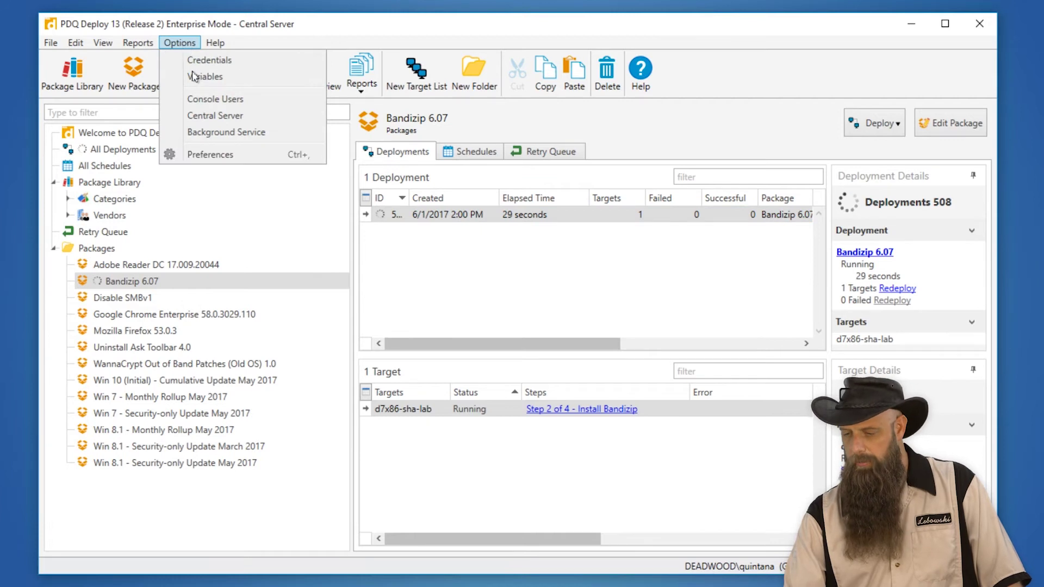
left_click(212, 99)
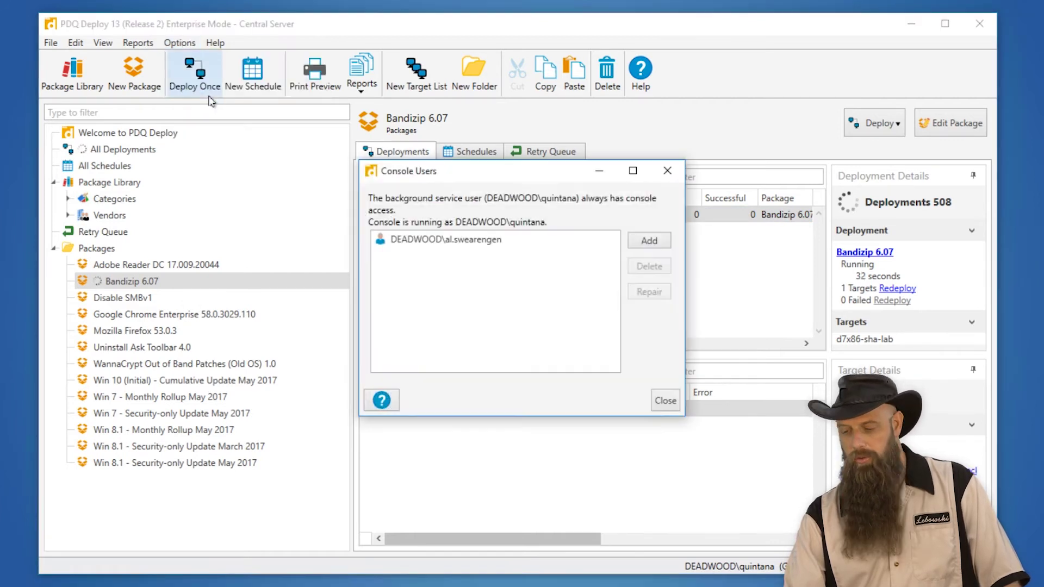
left_click(474, 244)
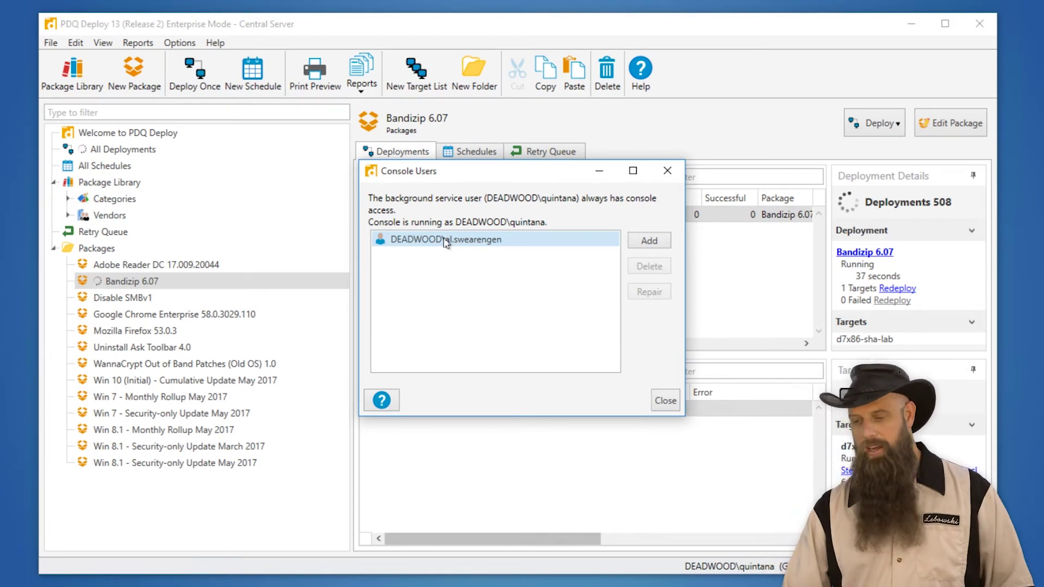
left_click(647, 240)
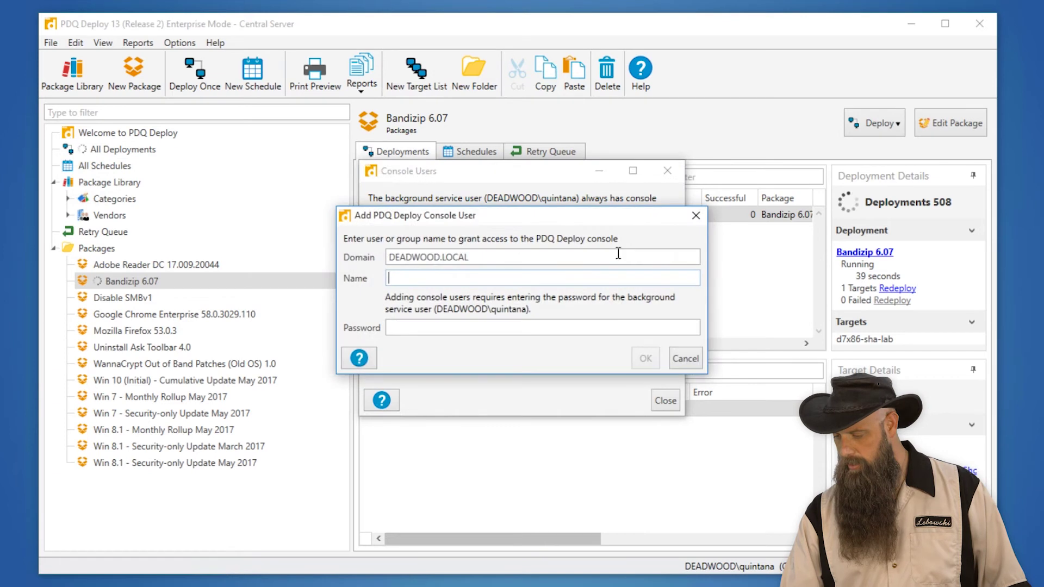
type("Trixie")
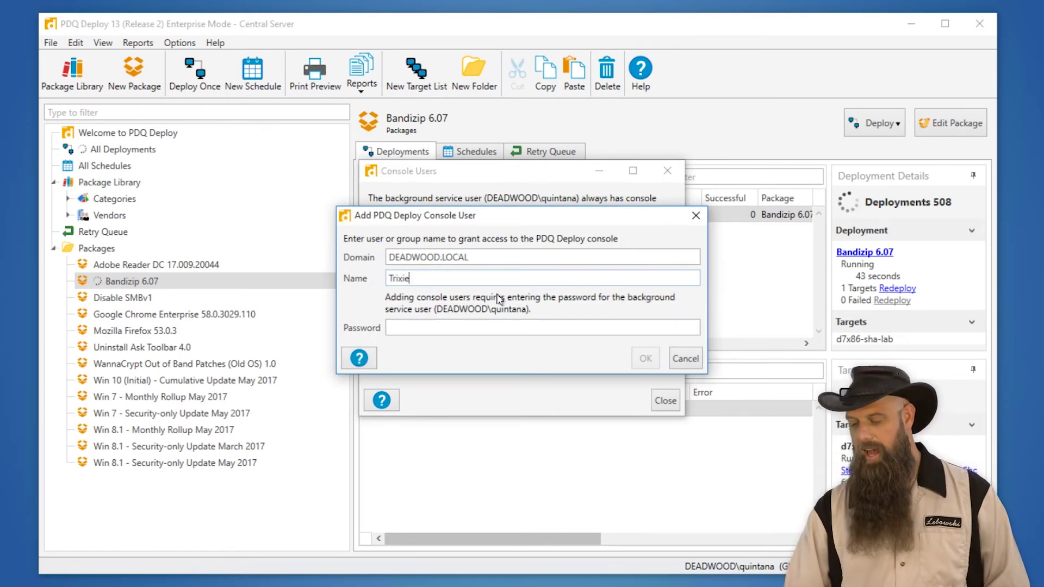
left_click(426, 328)
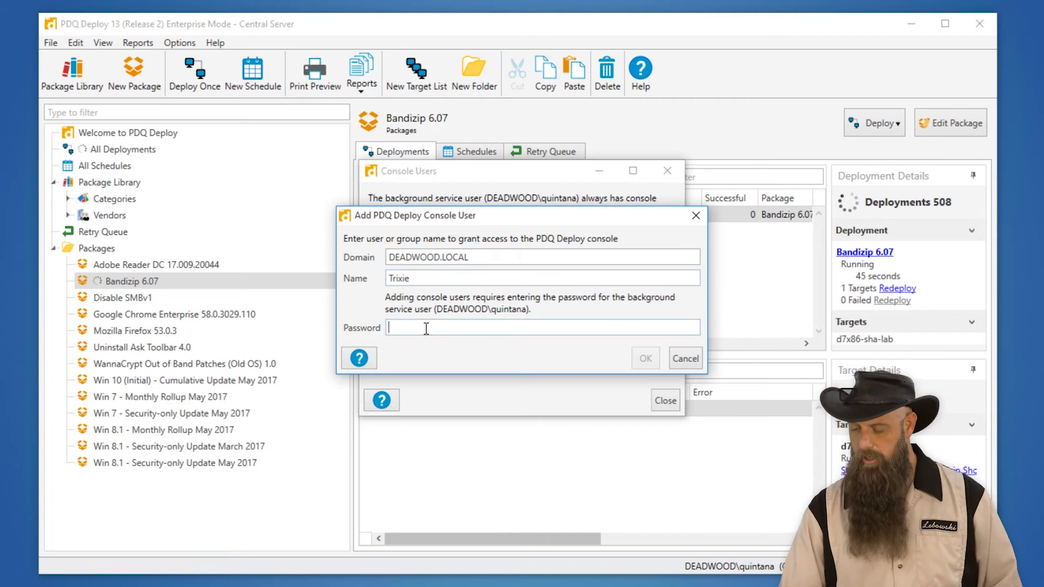
type("•••••••")
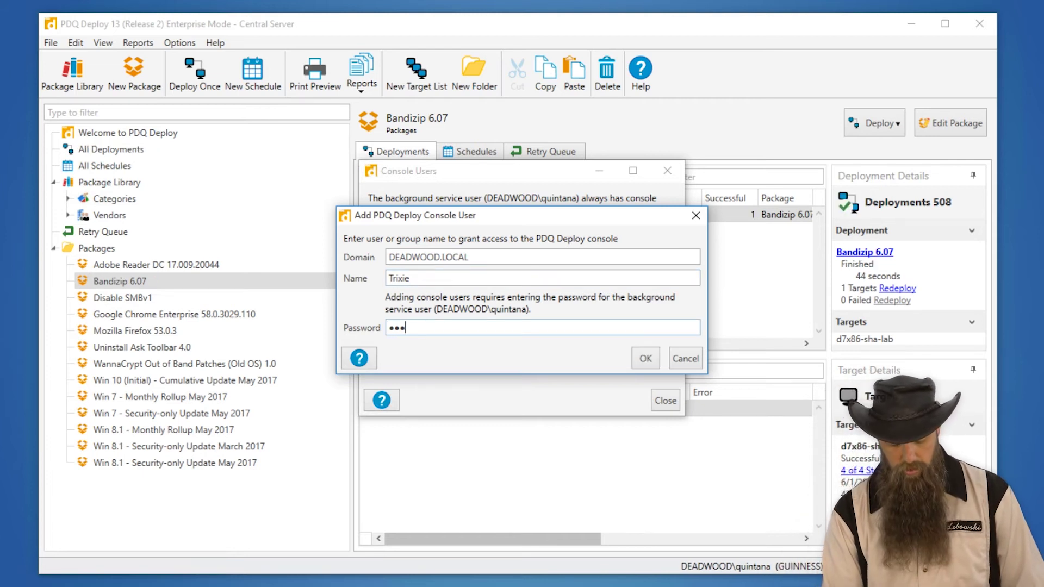
type("•••••")
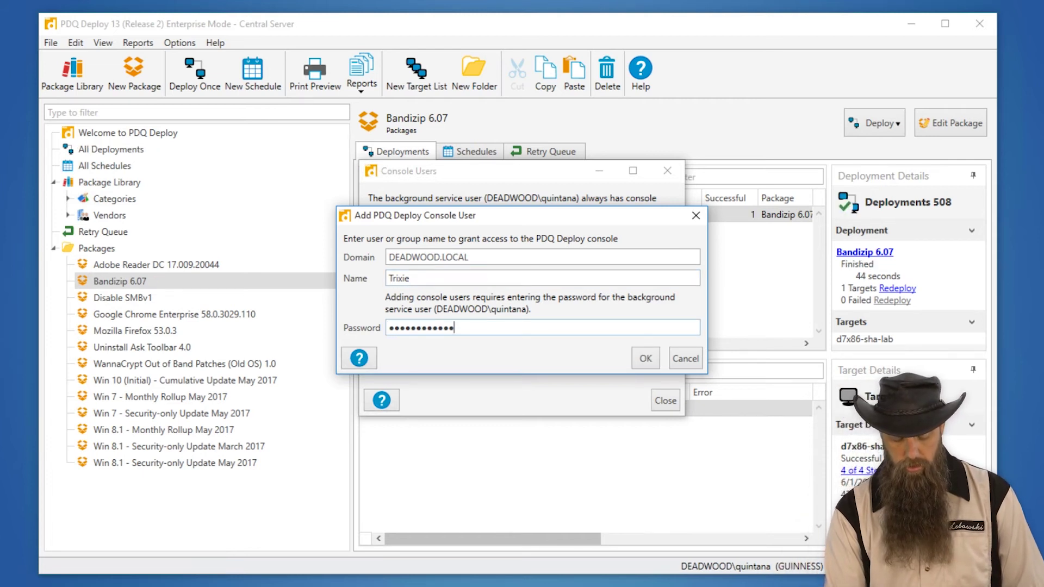
type("••••")
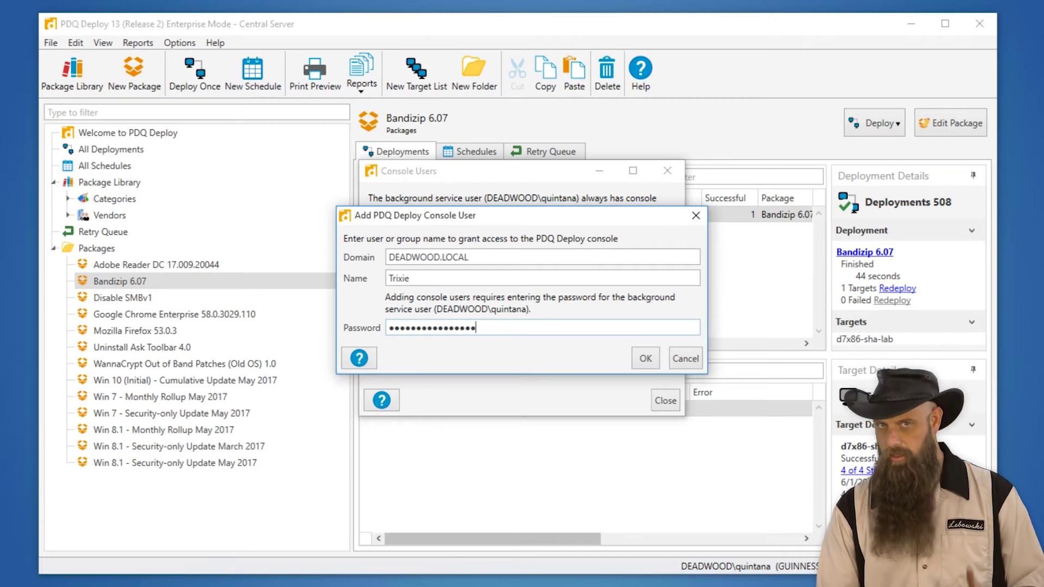
left_click(647, 360)
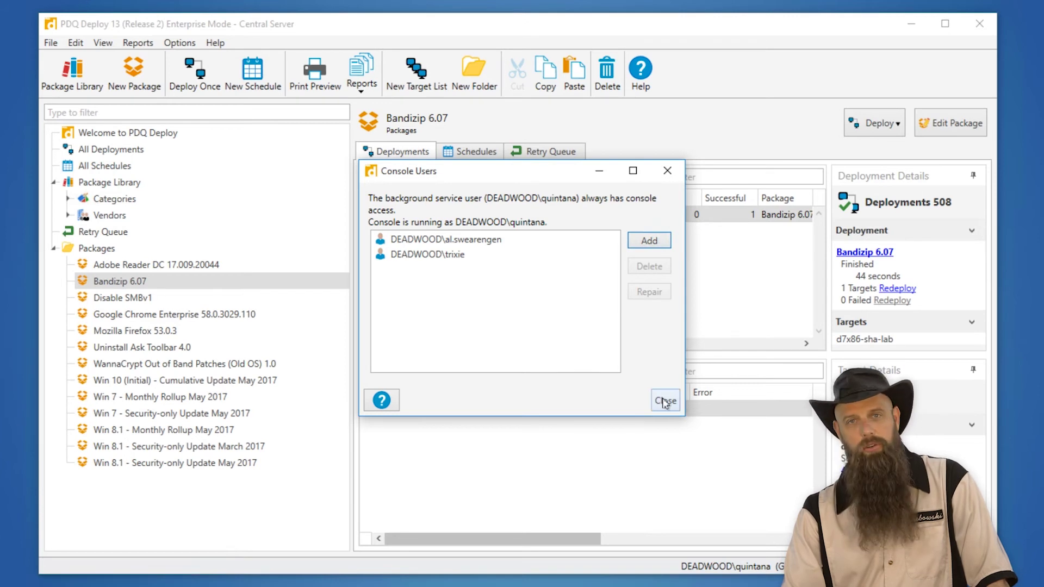
left_click(478, 259)
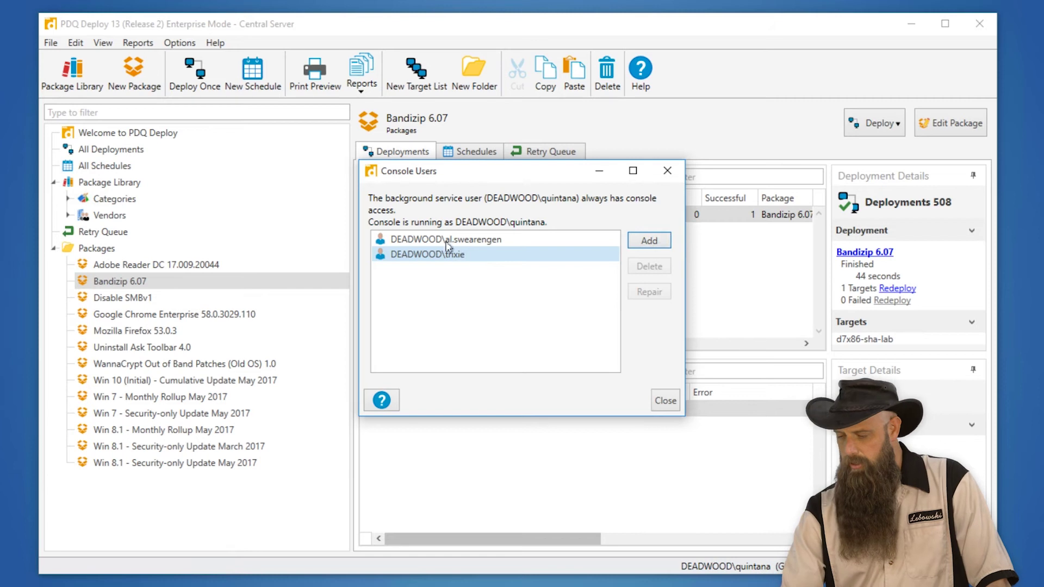
left_click(670, 403)
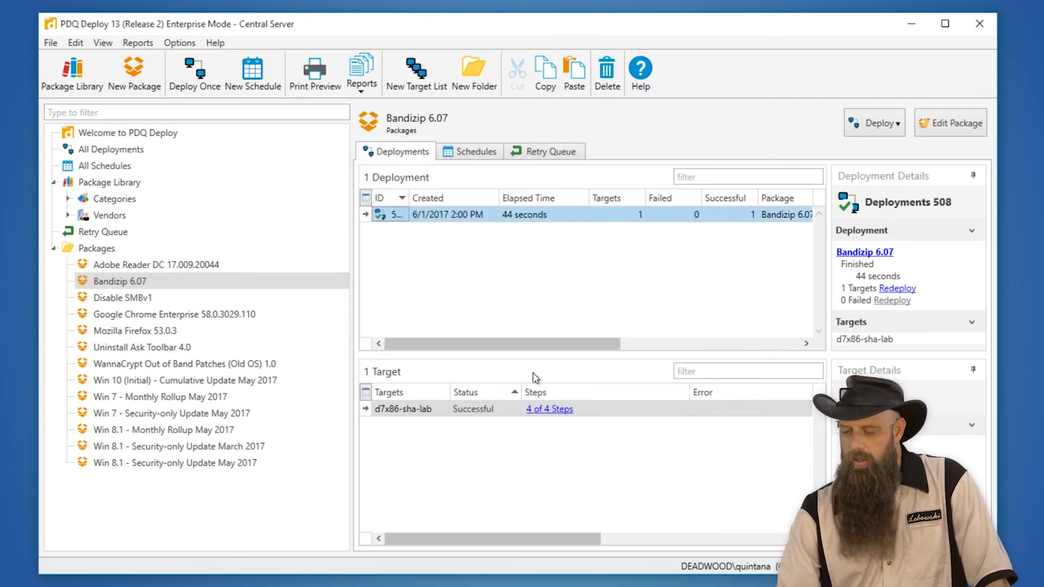